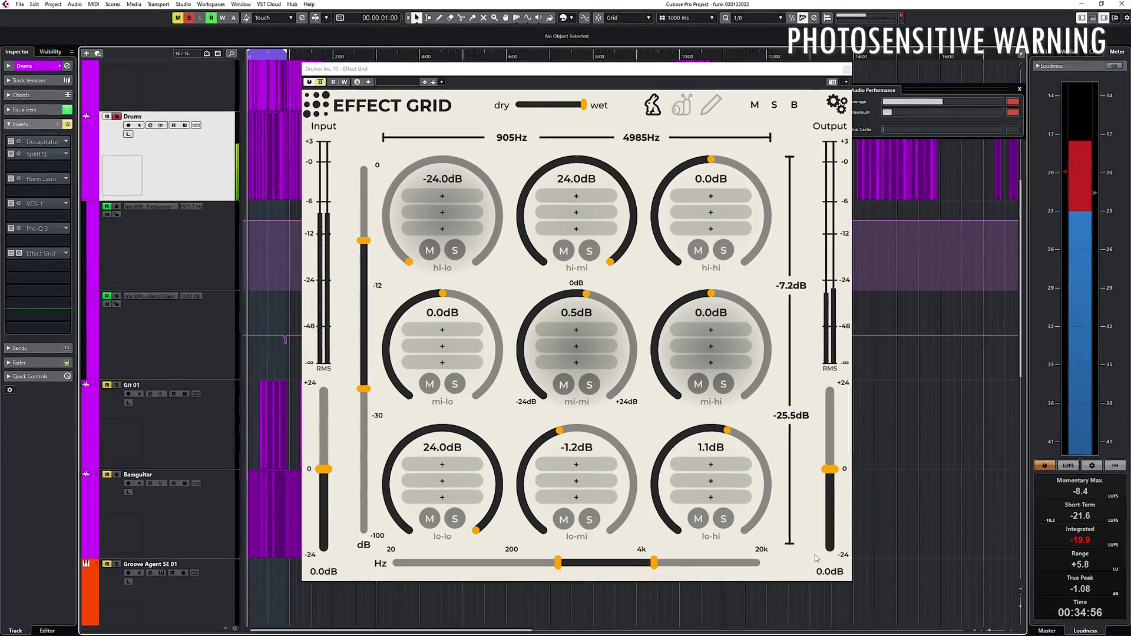
# Step: Select the Effect Grid insert on the Drums track
pyautogui.click(318, 80)
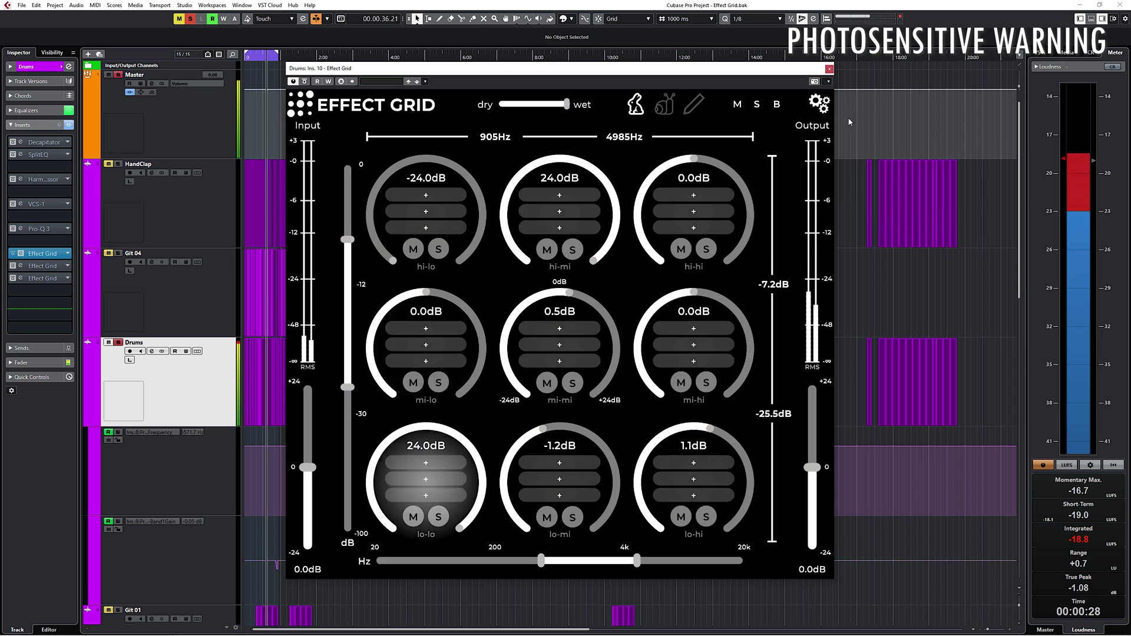
# Step: Try the Effect Grid themes, from cream-and-orange to the dark blue-grey theme
pyautogui.click(820, 103)
pyautogui.click(893, 186)
pyautogui.click(821, 104)
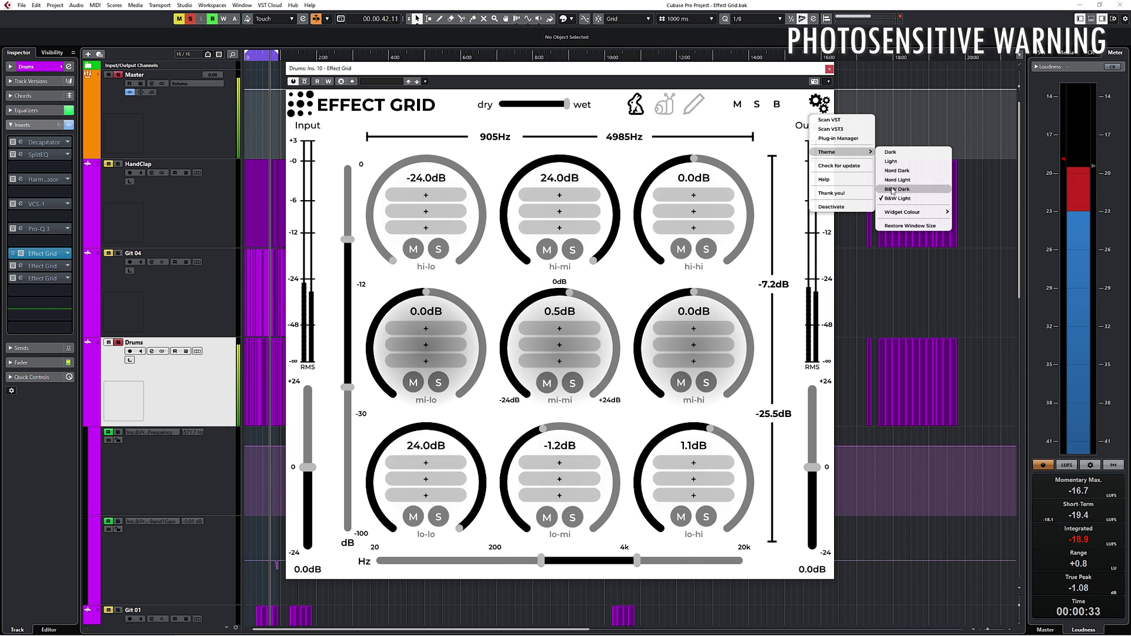
pyautogui.click(893, 210)
pyautogui.click(821, 103)
pyautogui.click(892, 222)
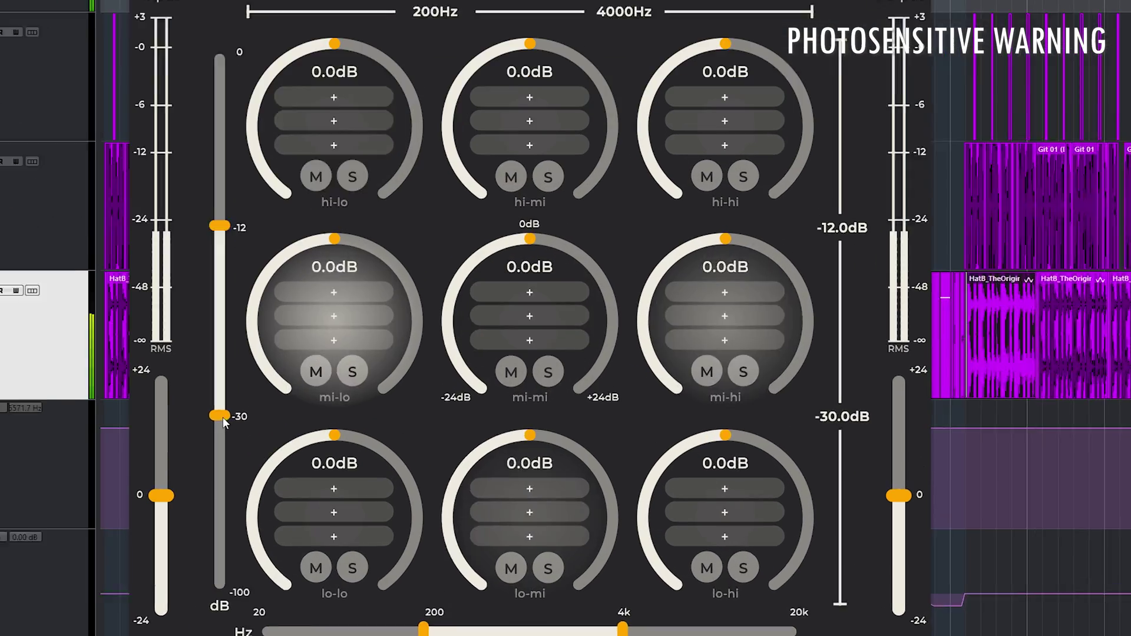
# Step: Drop the lower level threshold to -100 dB and raise the upper to 0 dB
pyautogui.moveTo(326, 438); pyautogui.dragTo(329, 561)
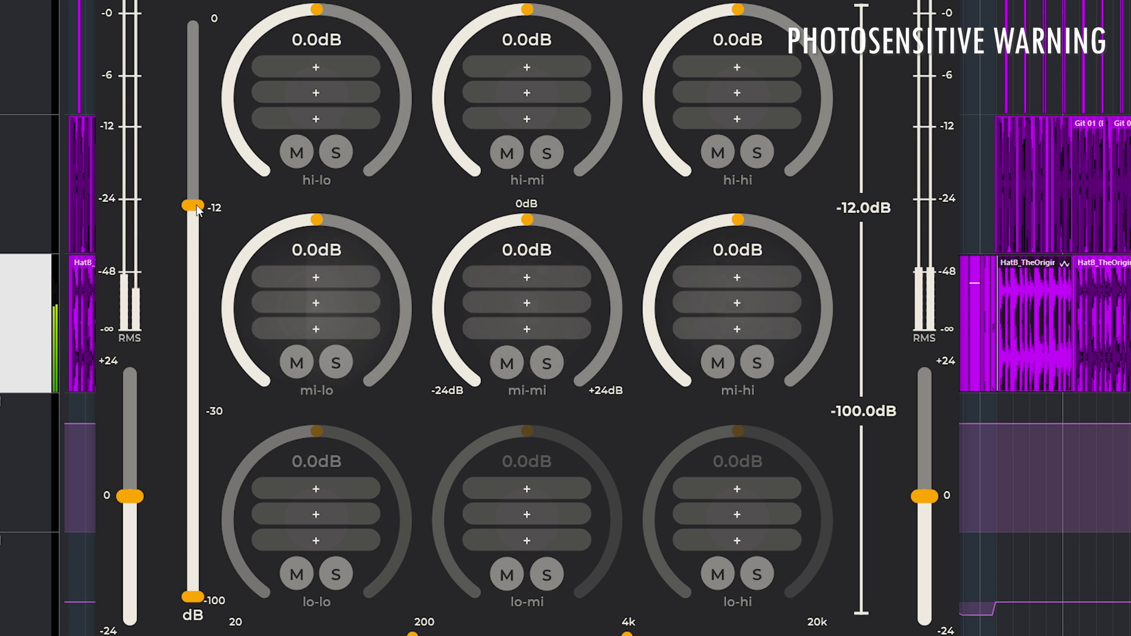
pyautogui.moveTo(195, 207); pyautogui.dragTo(193, 20)
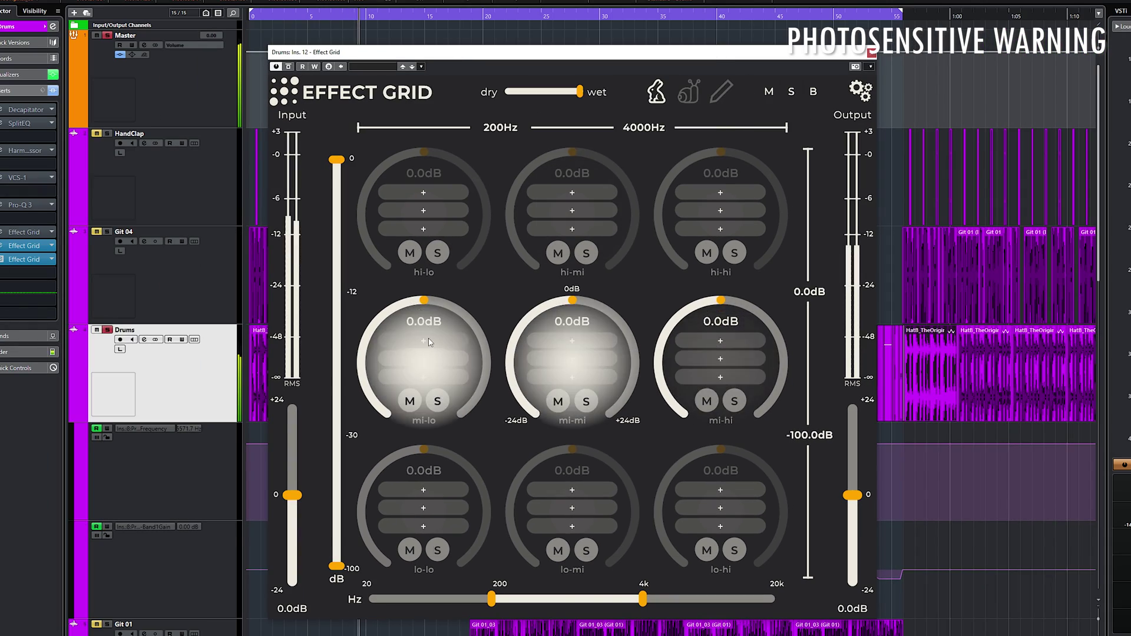
# Step: Load elysia mpressor on the mi-lo, mi-mi and mi-hi bands, arranging the editors across the top
pyautogui.click(429, 341)
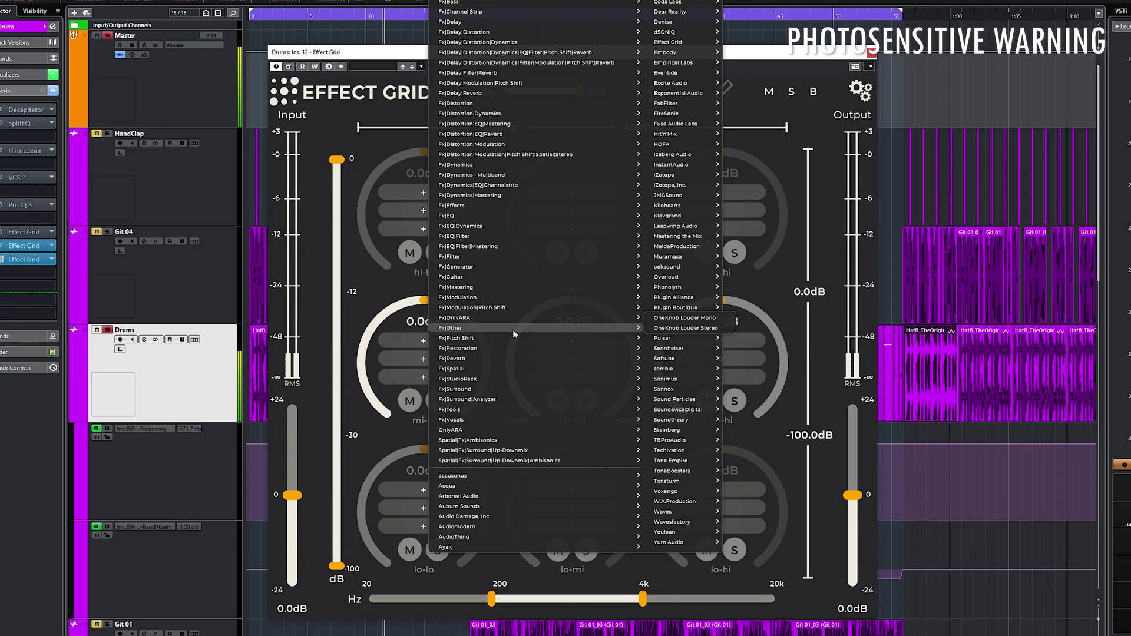
pyautogui.click(821, 53)
pyautogui.click(577, 341)
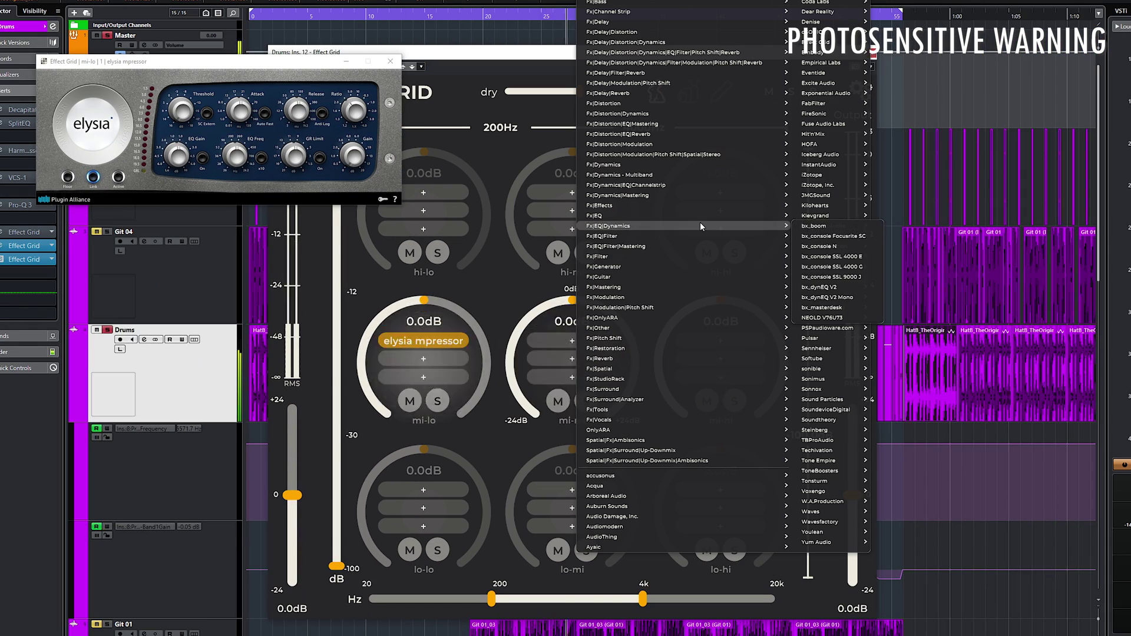
pyautogui.click(822, 430)
pyautogui.click(427, 360)
pyautogui.click(669, 430)
pyautogui.moveTo(329, 36); pyautogui.dragTo(558, 68)
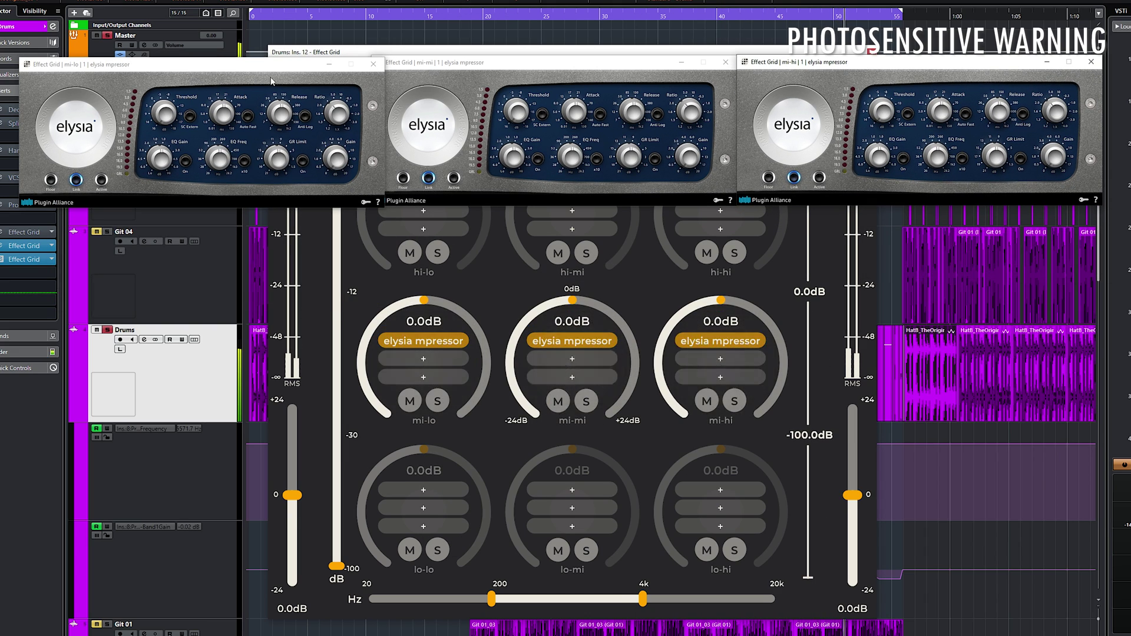
pyautogui.moveTo(281, 70)
pyautogui.mouseDown()
pyautogui.moveTo(255, 61)
pyautogui.moveTo(267, 67)
pyautogui.mouseUp()
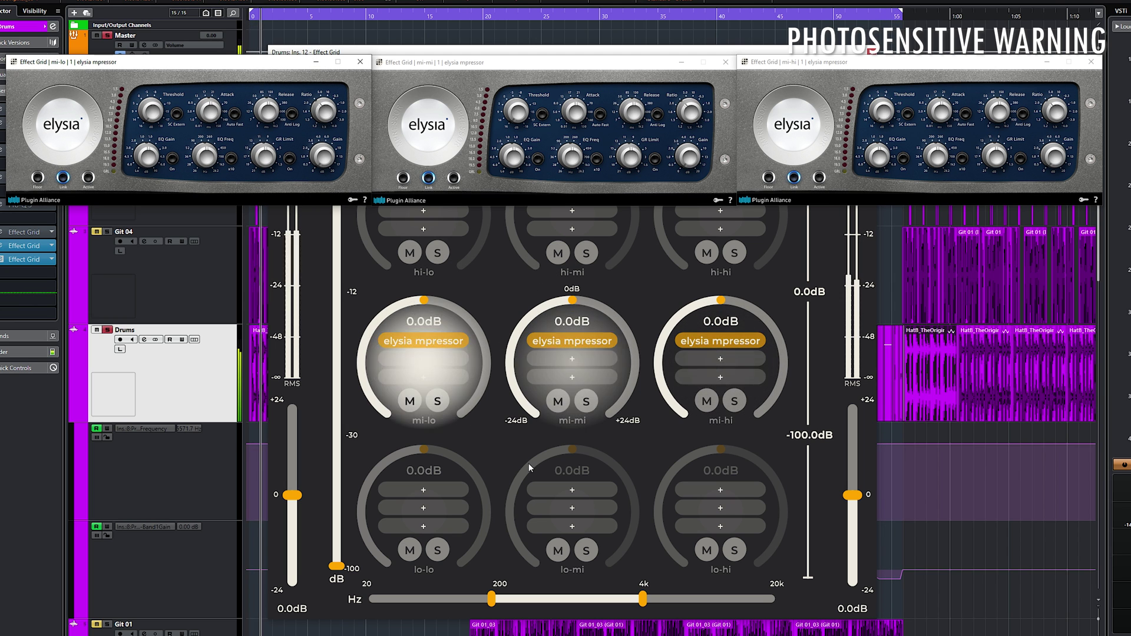
# Step: Solo mi-lo, then mi-hi, to adjust both crossovers, the upper to about 2.3 kHz
pyautogui.click(438, 401)
pyautogui.moveTo(459, 598); pyautogui.dragTo(416, 608)
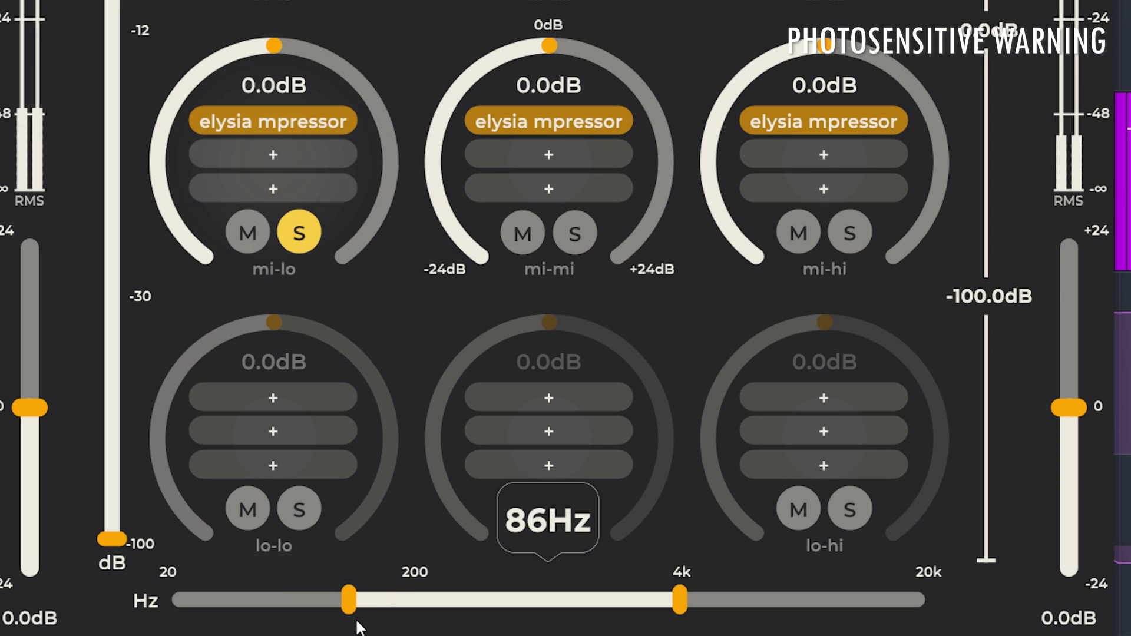
pyautogui.click(299, 232)
pyautogui.click(848, 234)
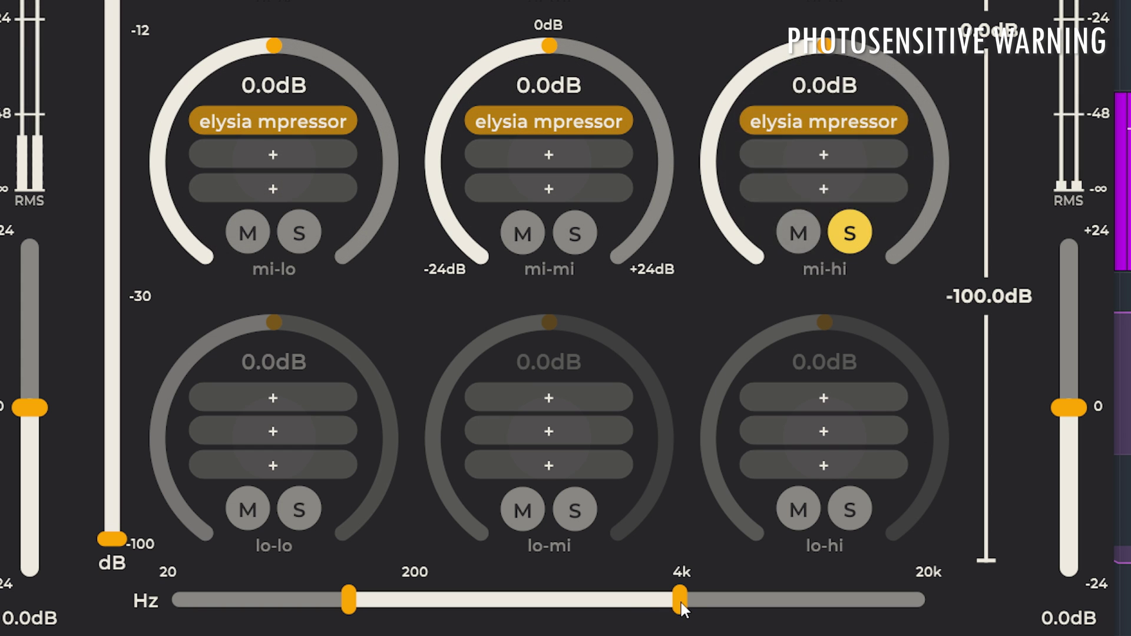
pyautogui.moveTo(629, 616); pyautogui.dragTo(722, 621)
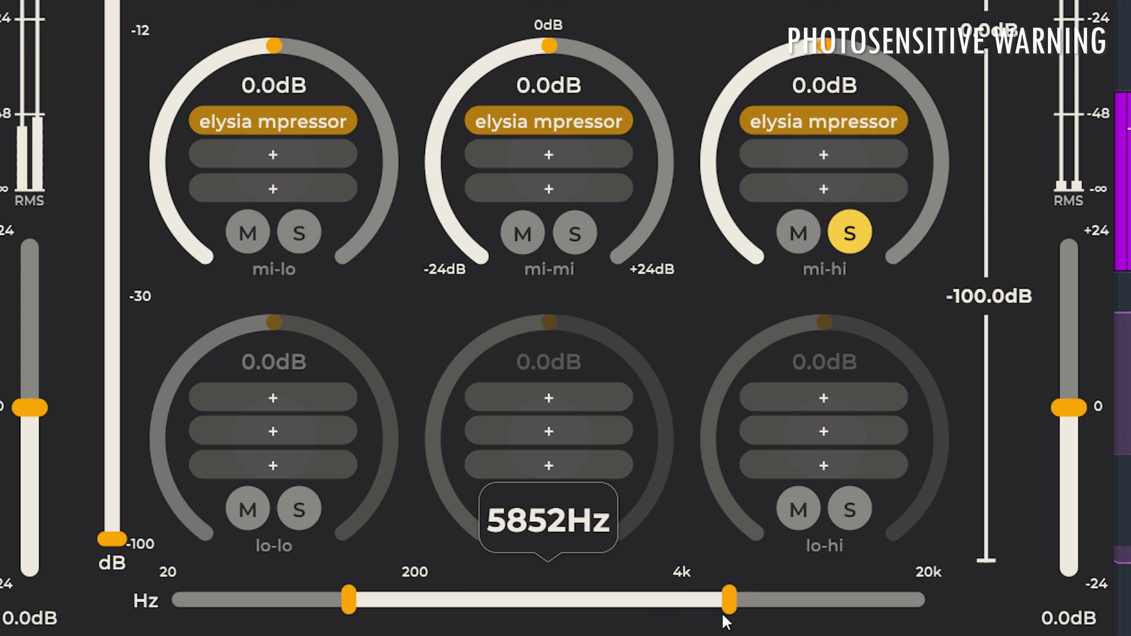
pyautogui.moveTo(590, 621); pyautogui.dragTo(613, 617)
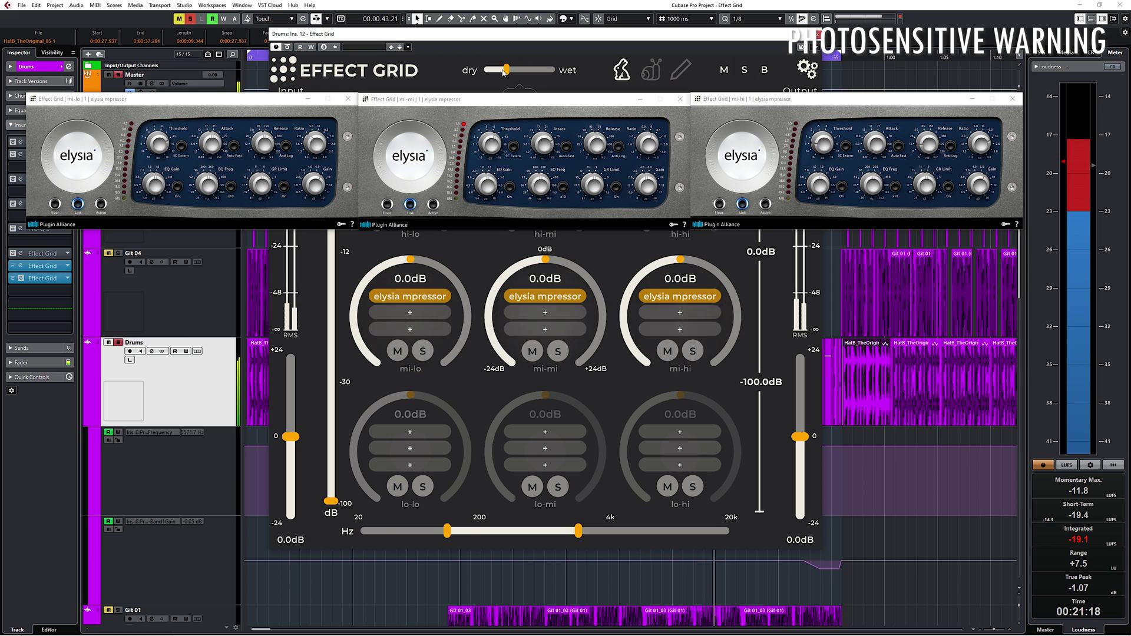
# Step: Drag the Effect Grid mix fully dry to compare against the compressed drums
pyautogui.moveTo(504, 72); pyautogui.dragTo(490, 73)
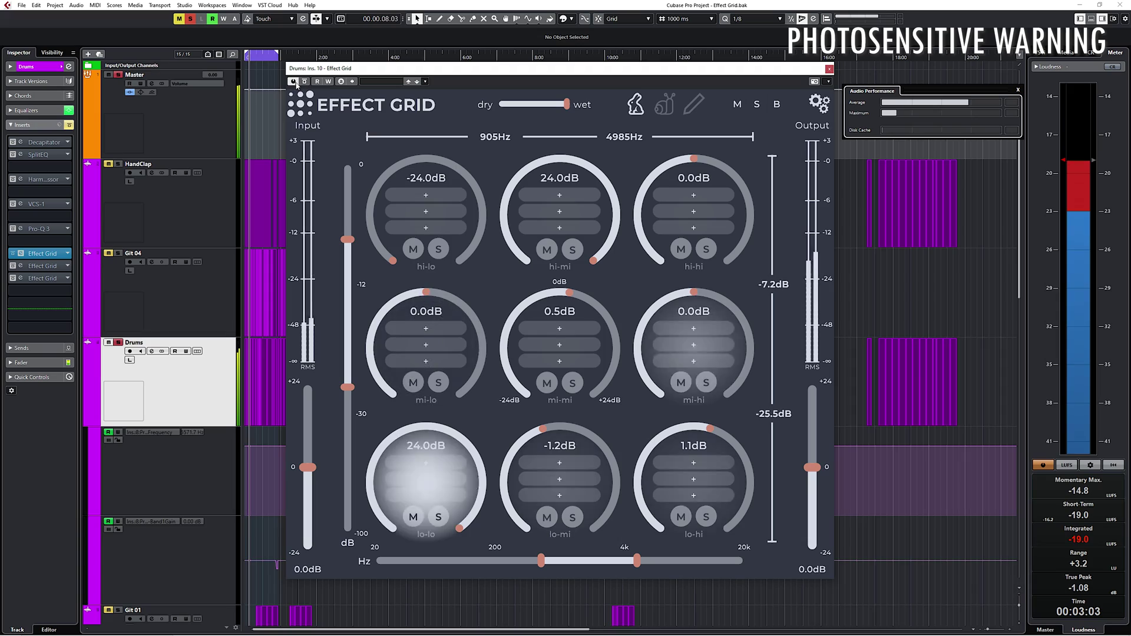
# Step: Switch to the first, previously tuned Effect Grid instance
pyautogui.click(294, 81)
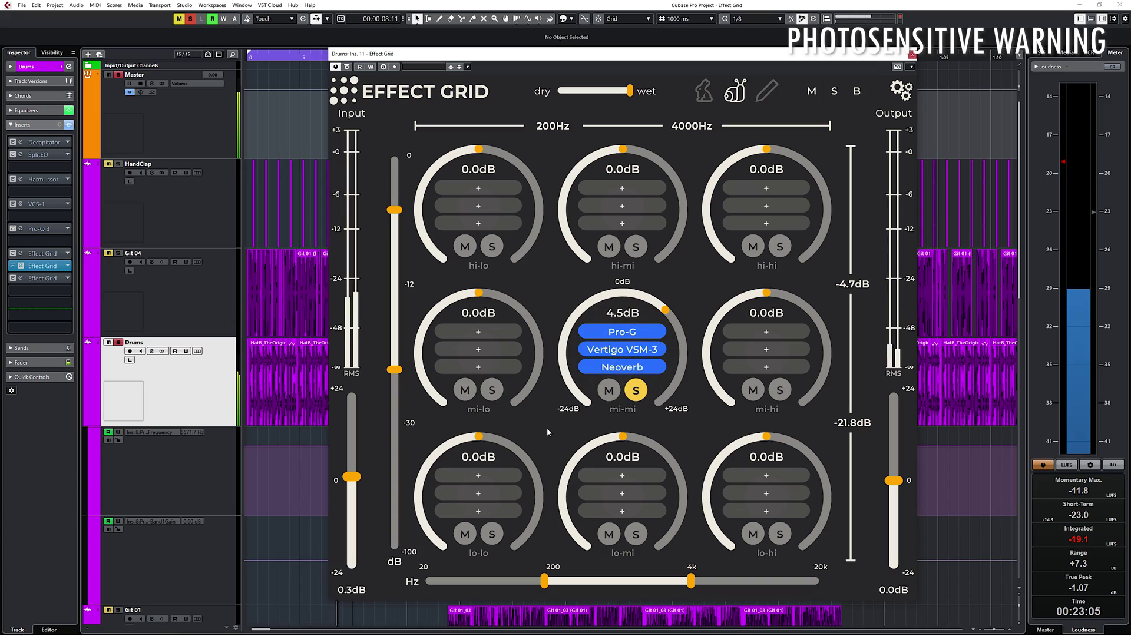
# Step: Un-bypass Pro-G and Vertigo VSM-3 on the mi-mi band and open their editors
pyautogui.rightClick(615, 337)
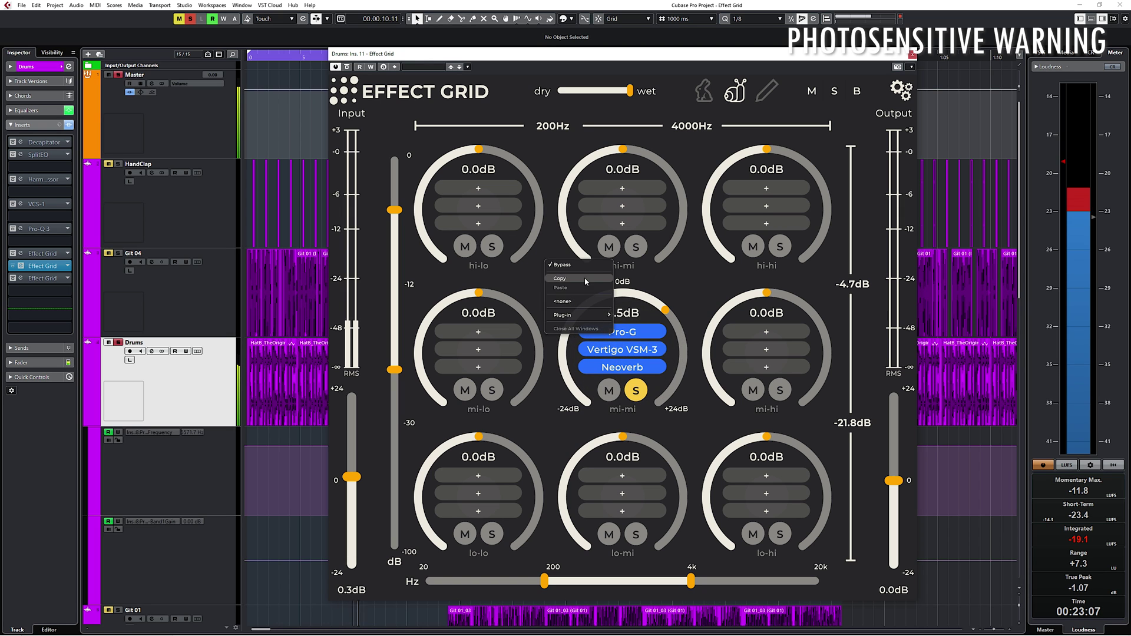
pyautogui.click(583, 264)
pyautogui.click(621, 332)
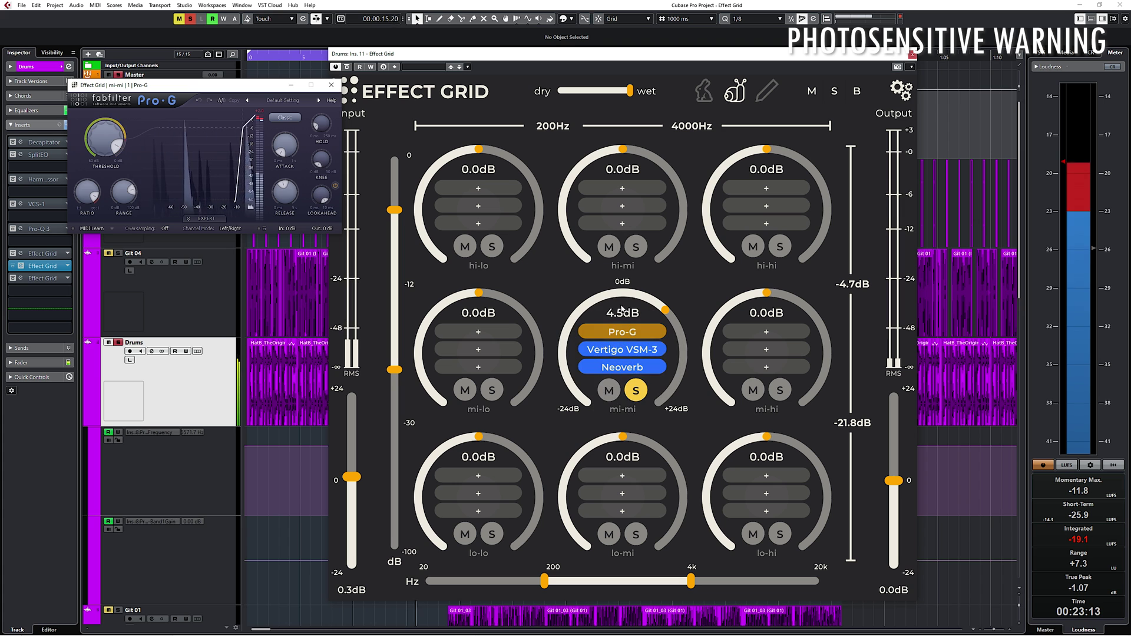
pyautogui.click(622, 349)
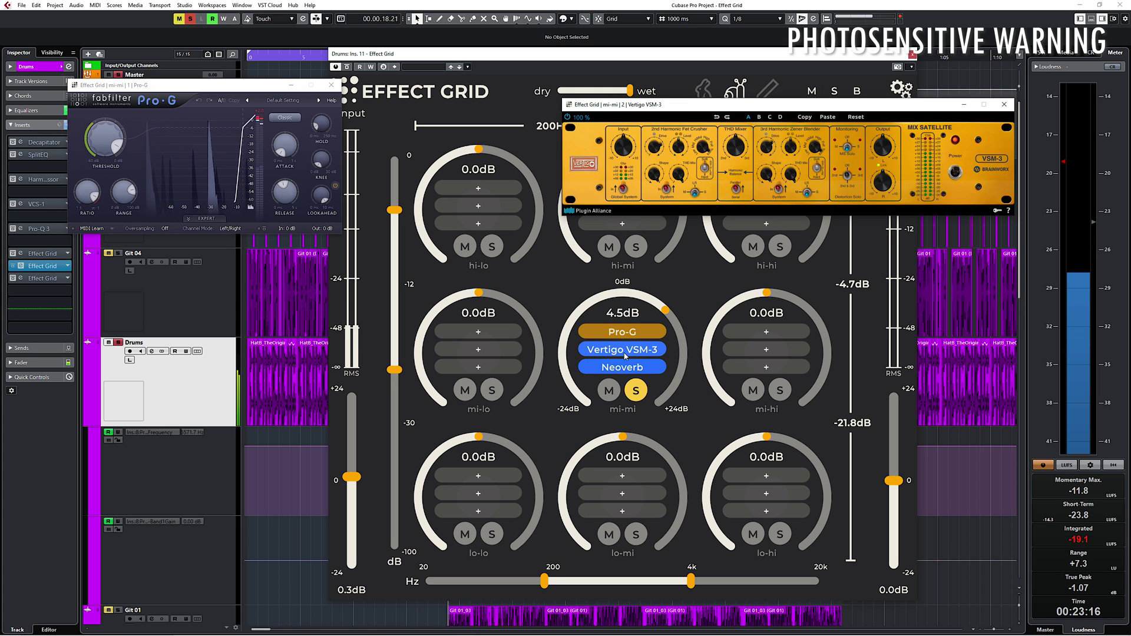
pyautogui.rightClick(625, 356)
pyautogui.click(544, 271)
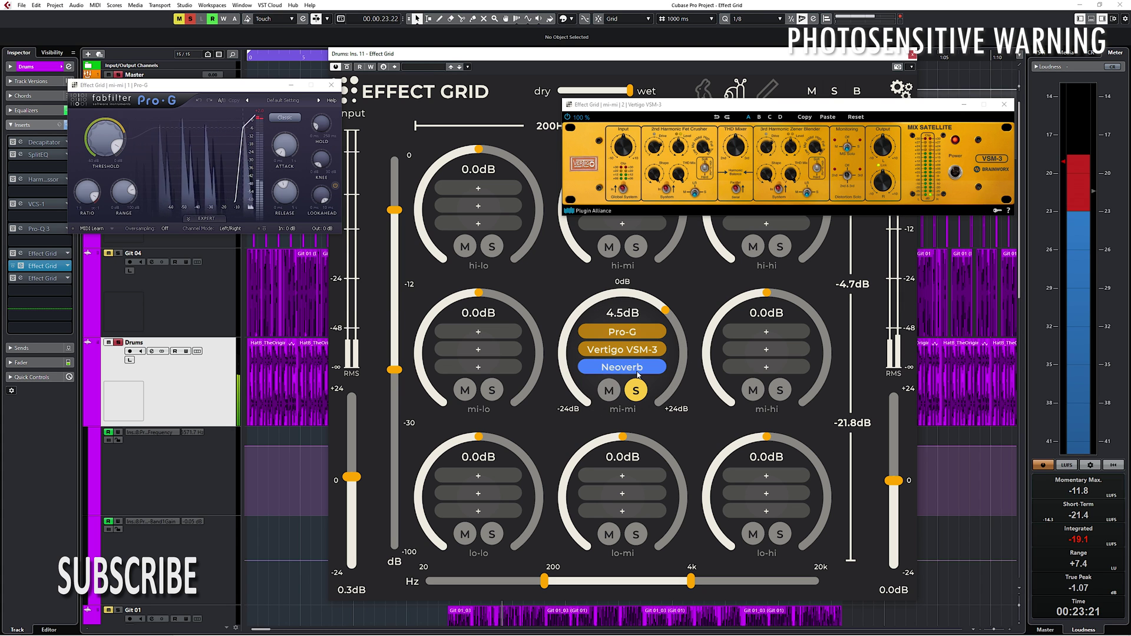
# Step: Move the Neoverb editor centre-left and un-bypass Neoverb
pyautogui.moveTo(354, 46); pyautogui.dragTo(474, 220)
pyautogui.rightClick(559, 289)
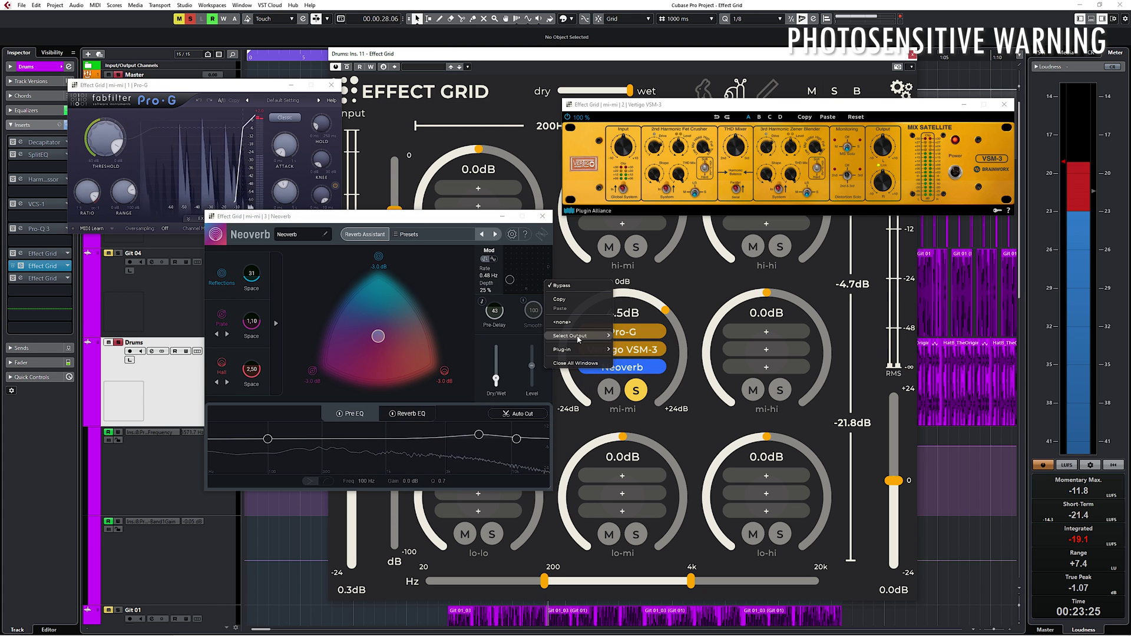
pyautogui.click(560, 288)
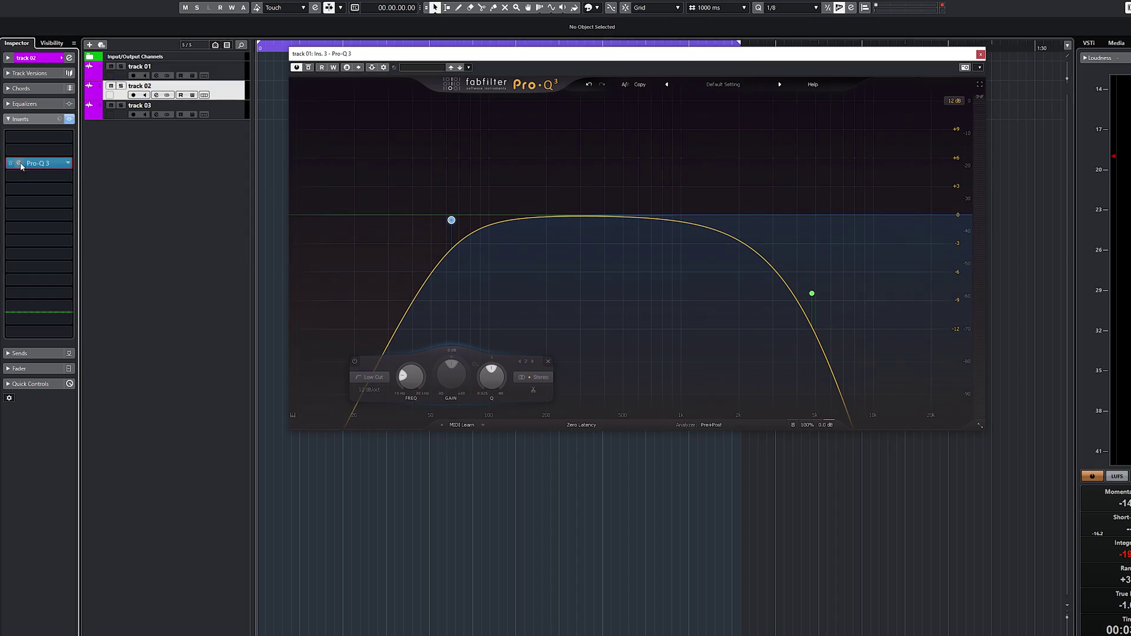
# Step: Open track 02's Pro-Q 3 editor, then track 03's
pyautogui.click(21, 165)
pyautogui.press('Down')
pyautogui.click(20, 165)
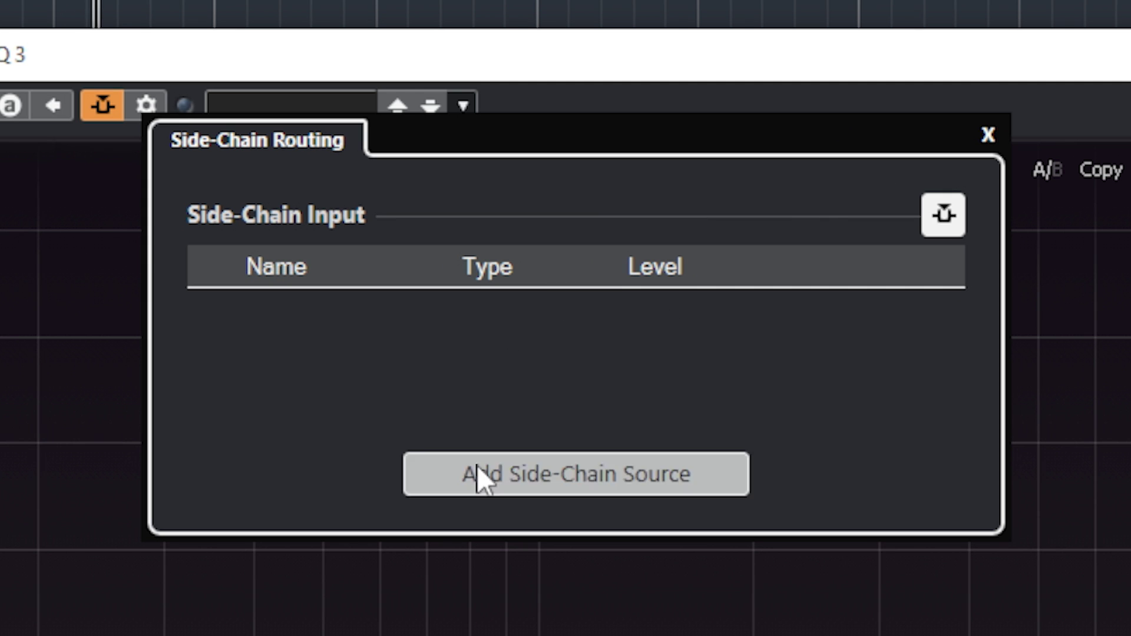
# Step: Add track 01 as the side-chain source for track 03's Pro-Q 3
pyautogui.click(476, 464)
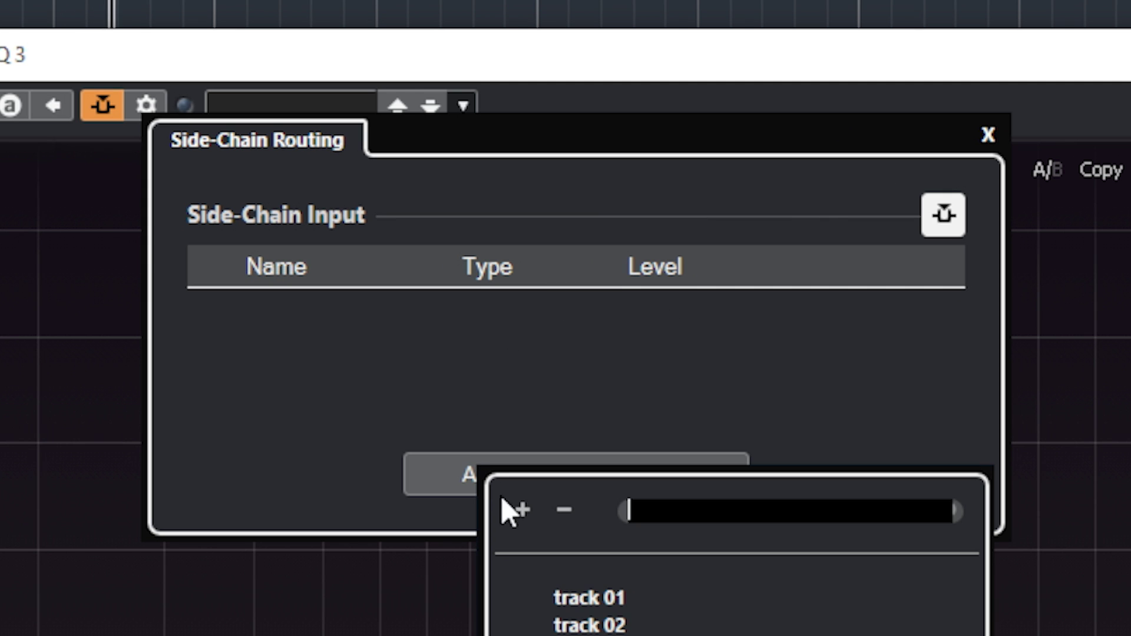
pyautogui.click(638, 602)
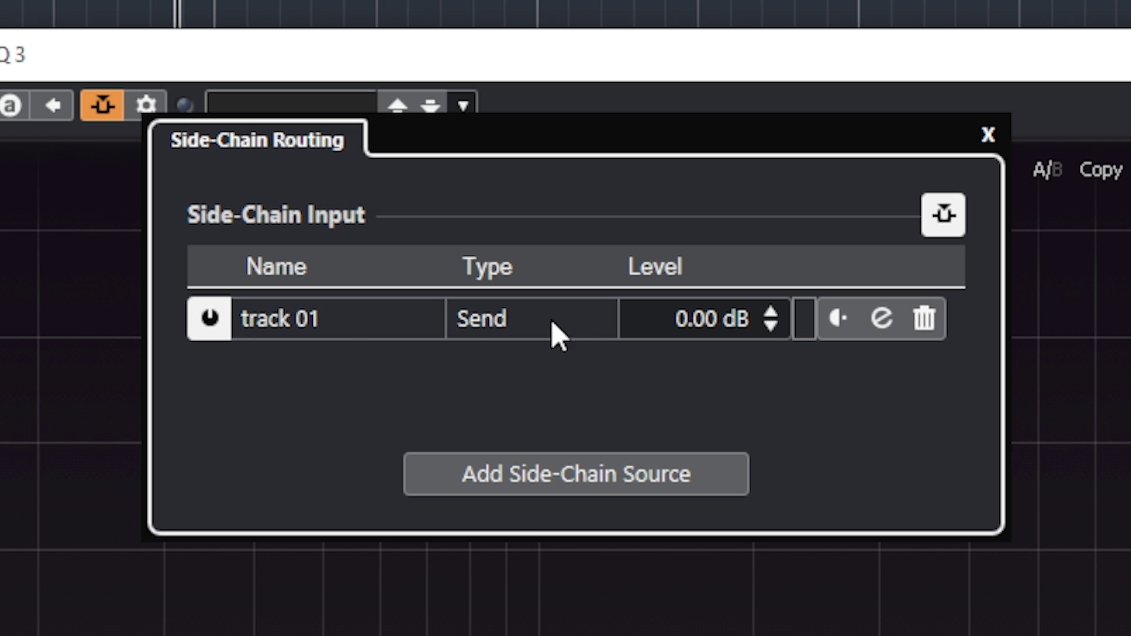